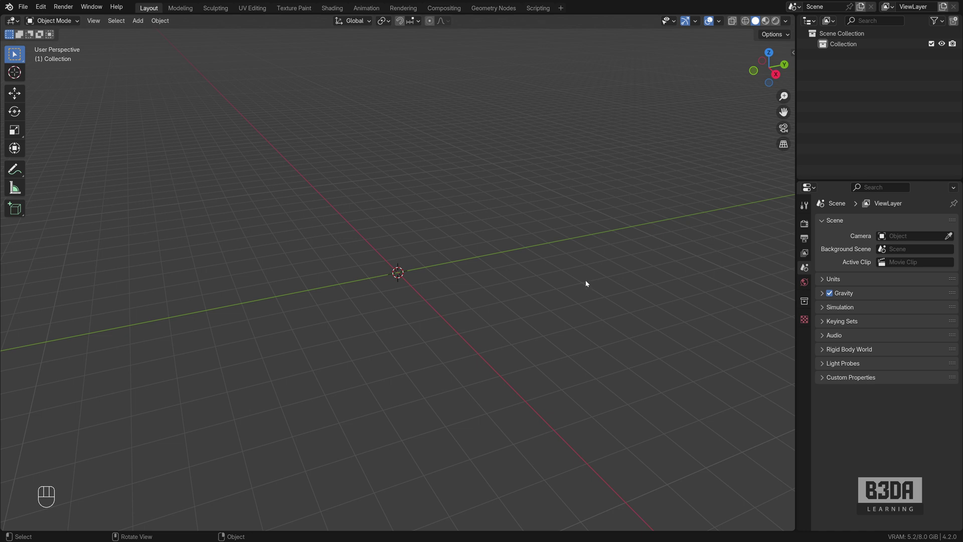
Look over the File menu's new-file templates, then close the list
click(23, 7)
mouse_move(64, 24)
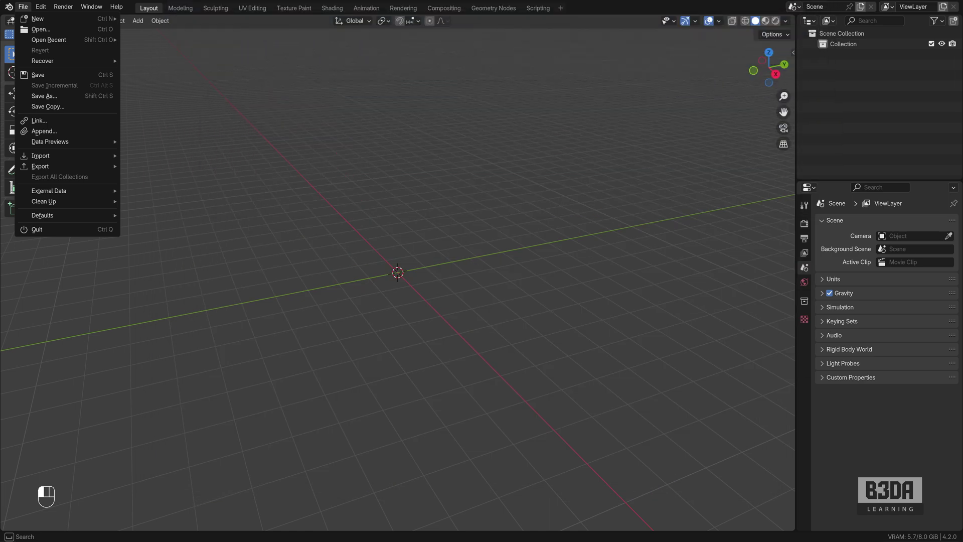
click(112, 69)
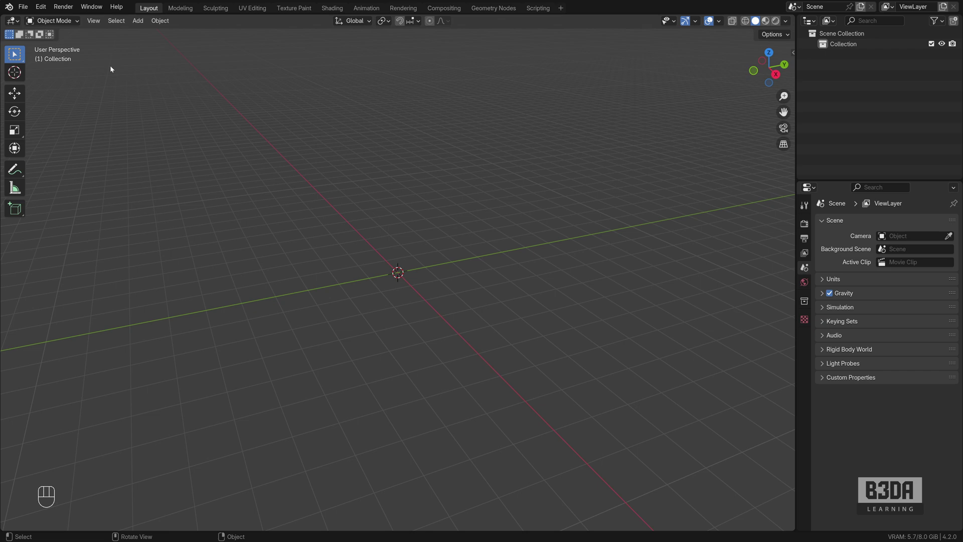
In Preferences, search add-ons for 'templ' and enable the Custom Templates add-on
click(41, 7)
click(83, 142)
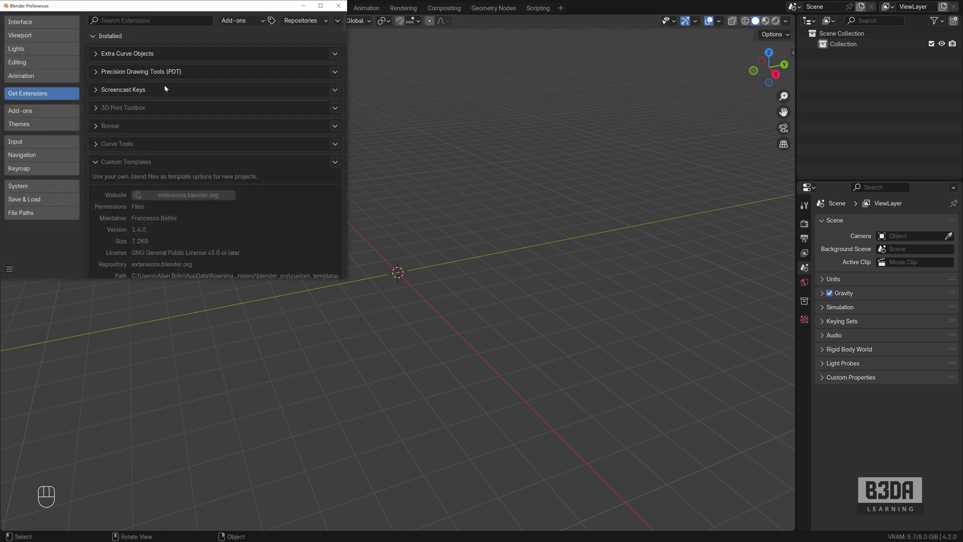
drag(174, 8, 457, 143)
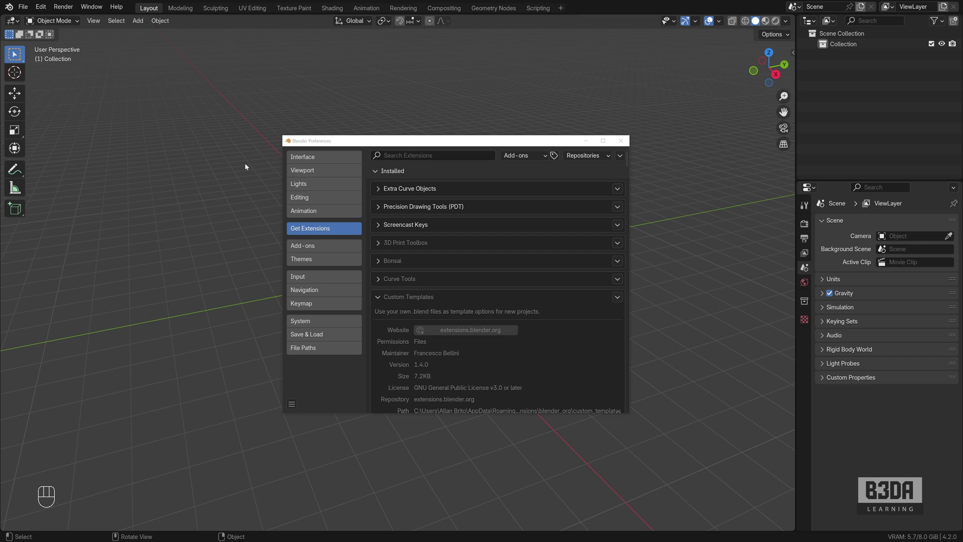
click(432, 156)
text(templ)
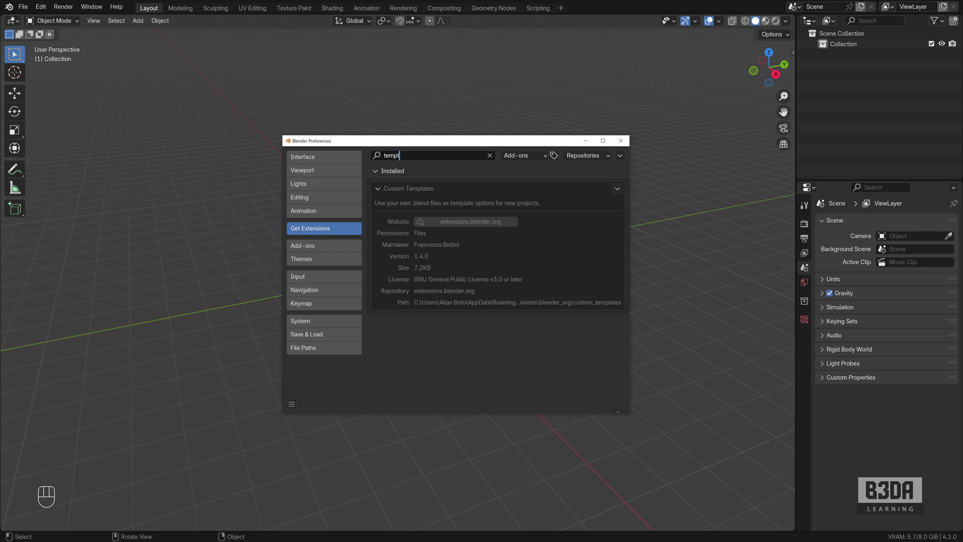
click(316, 245)
scroll(453, 233, down, 4)
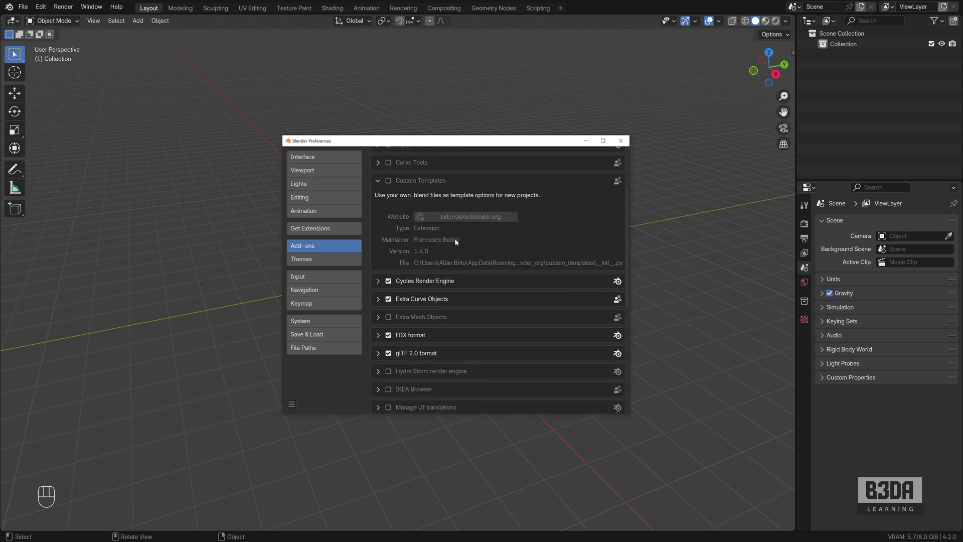
scroll(430, 281, up, 3)
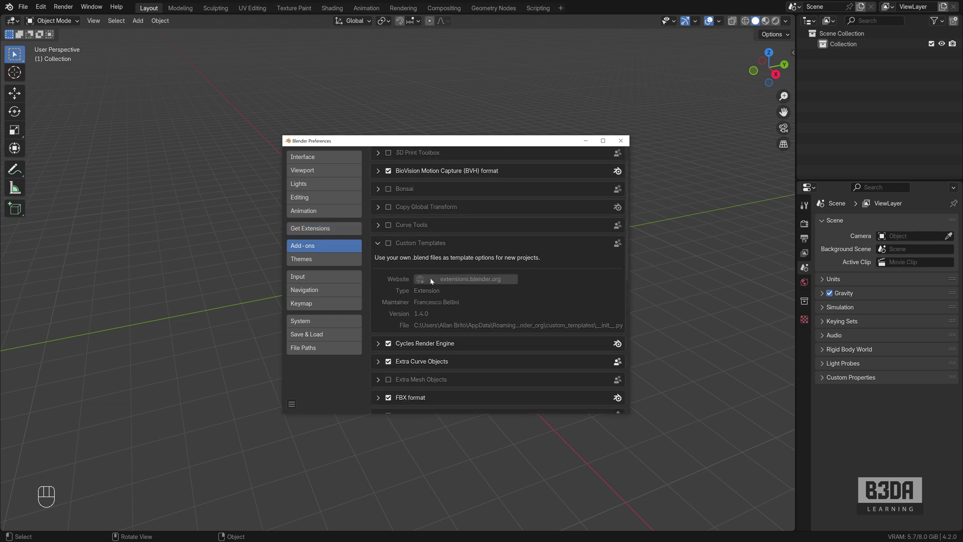
click(388, 243)
scroll(465, 233, down, 6)
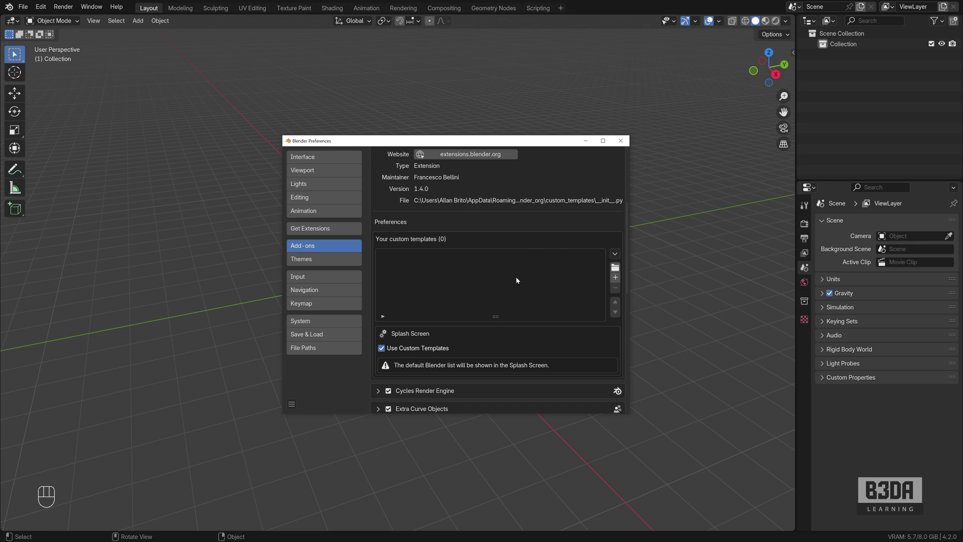
Close Preferences and look at the File > Defaults startup options
click(621, 140)
click(23, 7)
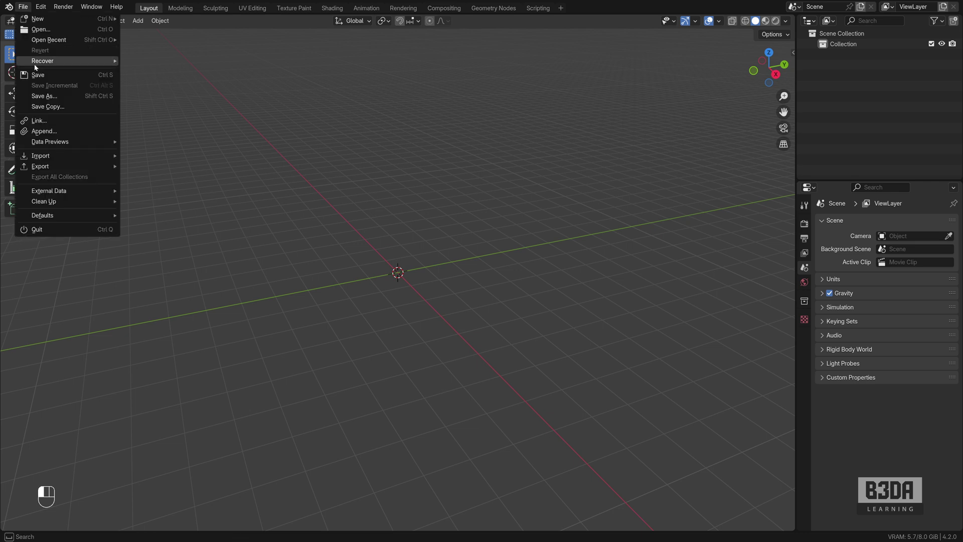
mouse_move(66, 219)
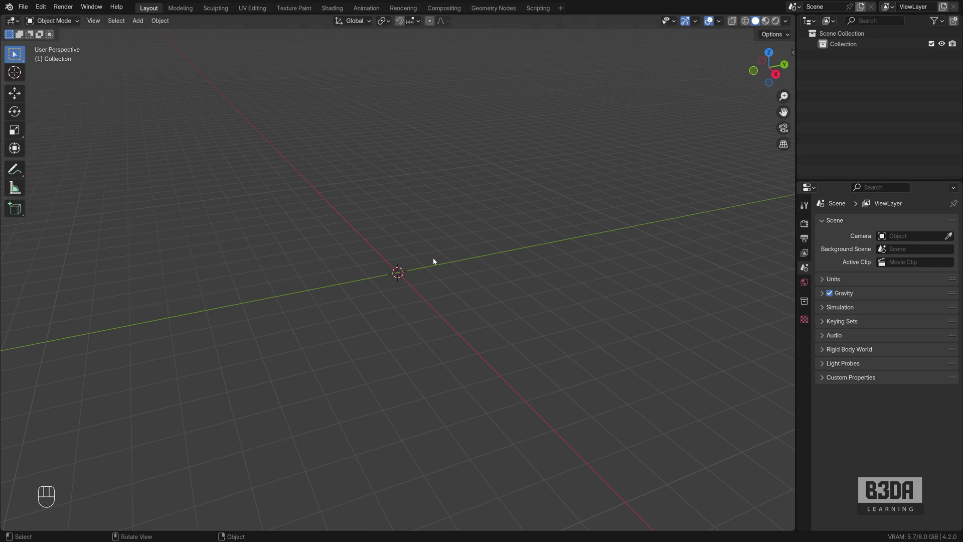
Switch to top orthographic view and set the scene Length unit to Millimeters
key(KP_7)
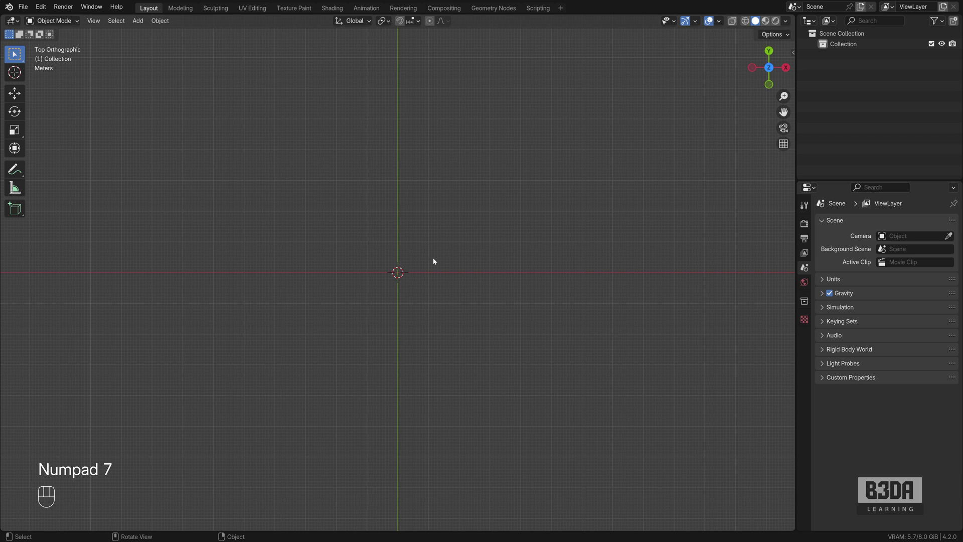
click(823, 279)
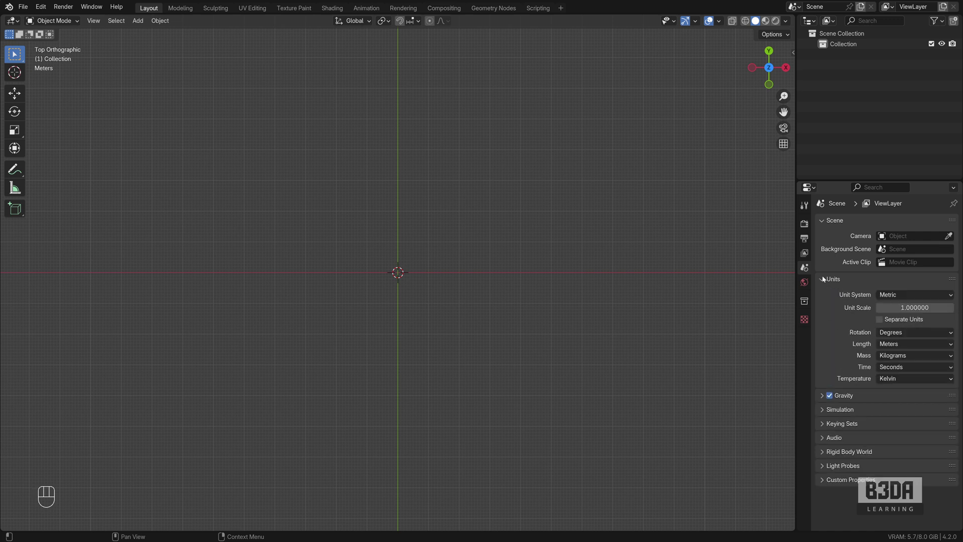
click(910, 343)
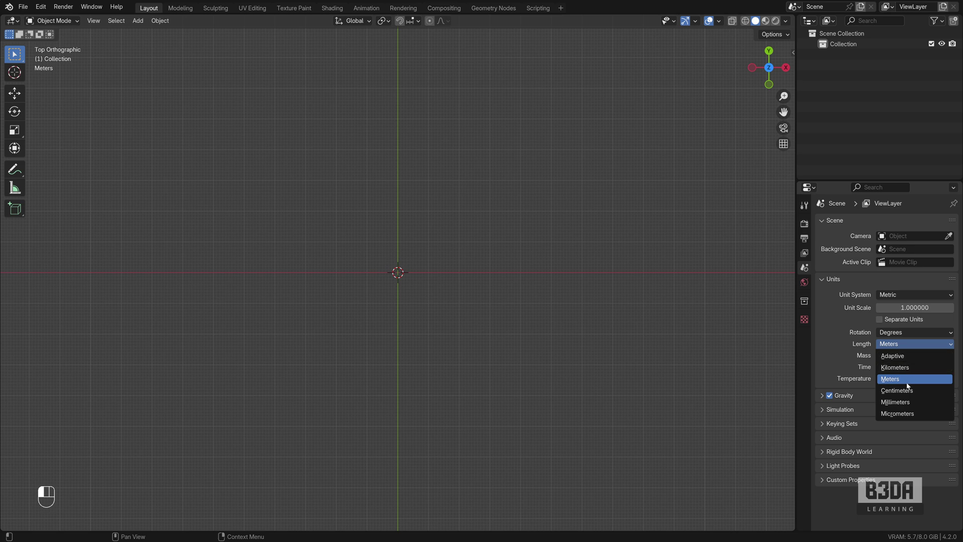
click(905, 402)
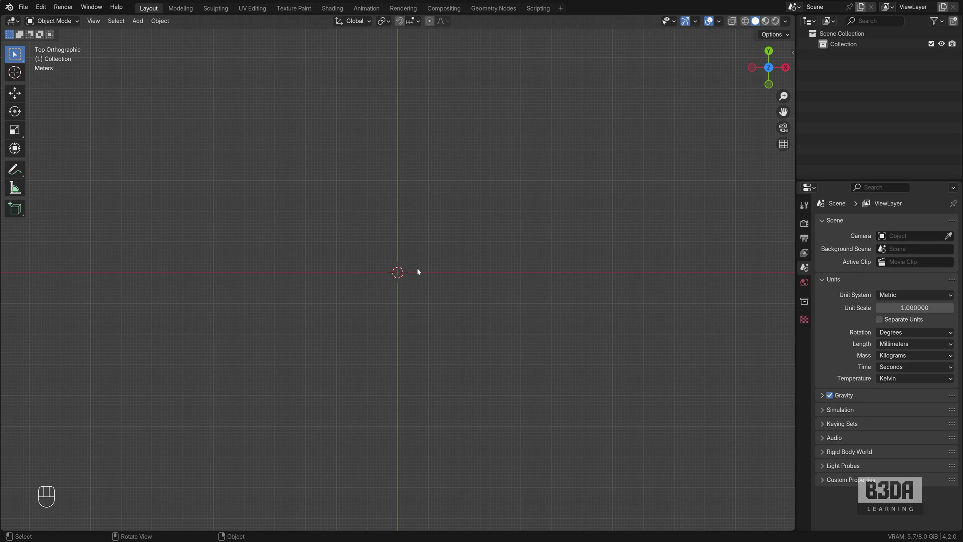
Add a camera to the scene and orbit the view to see it
key(shift+a)
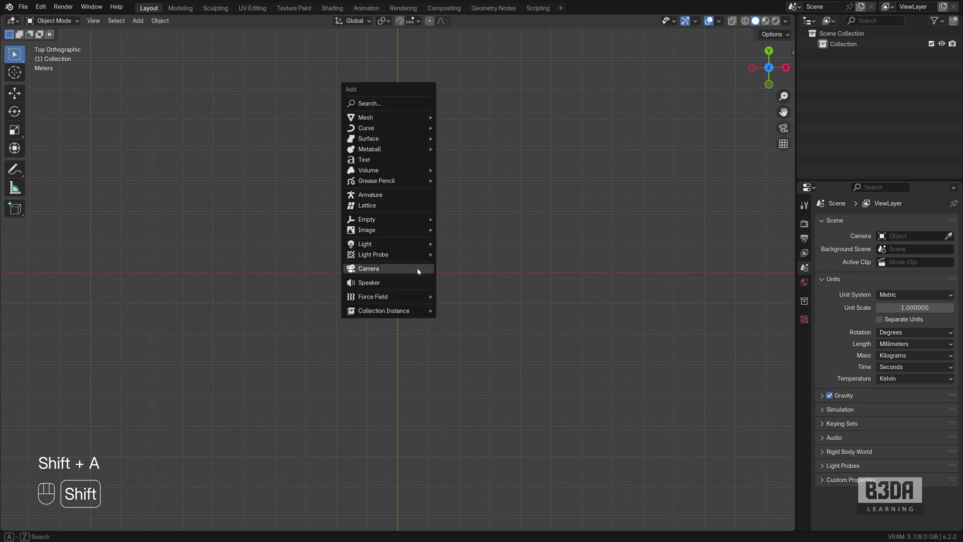
click(418, 270)
middle_drag(367, 310, 446, 228)
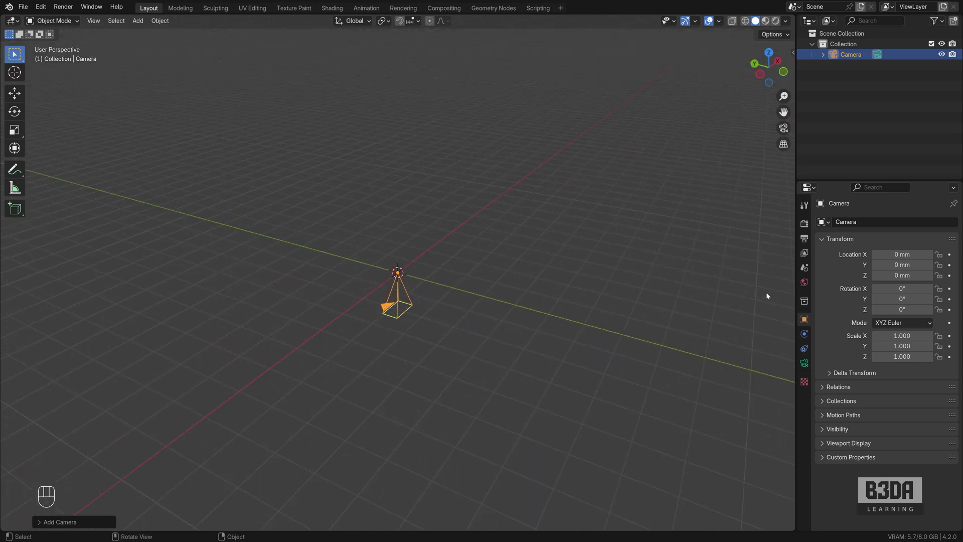
Rotate the camera 45° on Z and 54.7356° on X, then start raising it along Z
click(902, 310)
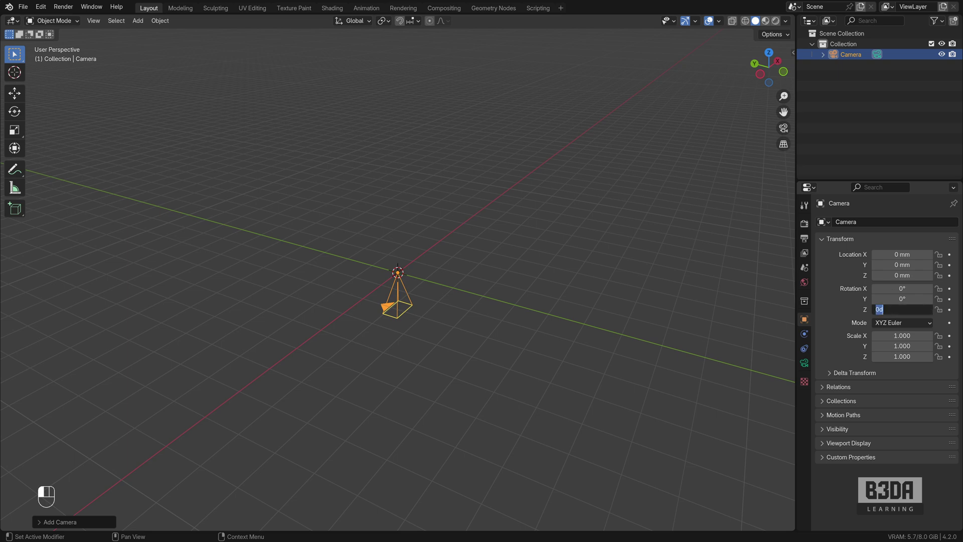
text(45)
key(Return)
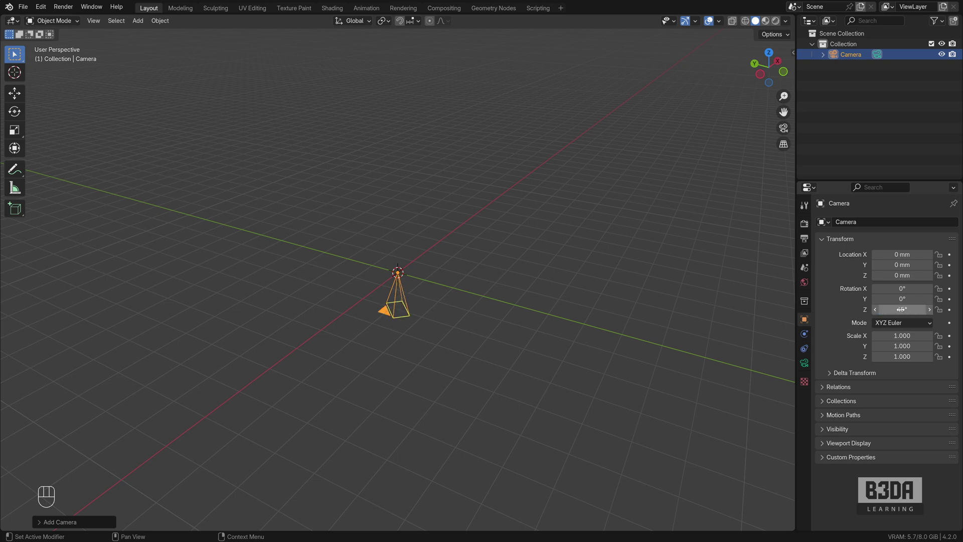
click(903, 289)
text(5)
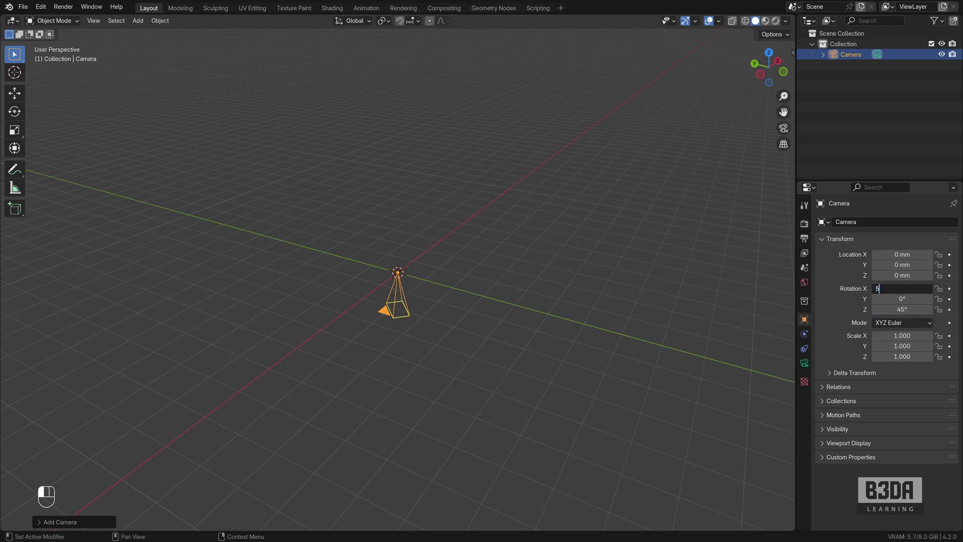
text(4.7356)
key(Return)
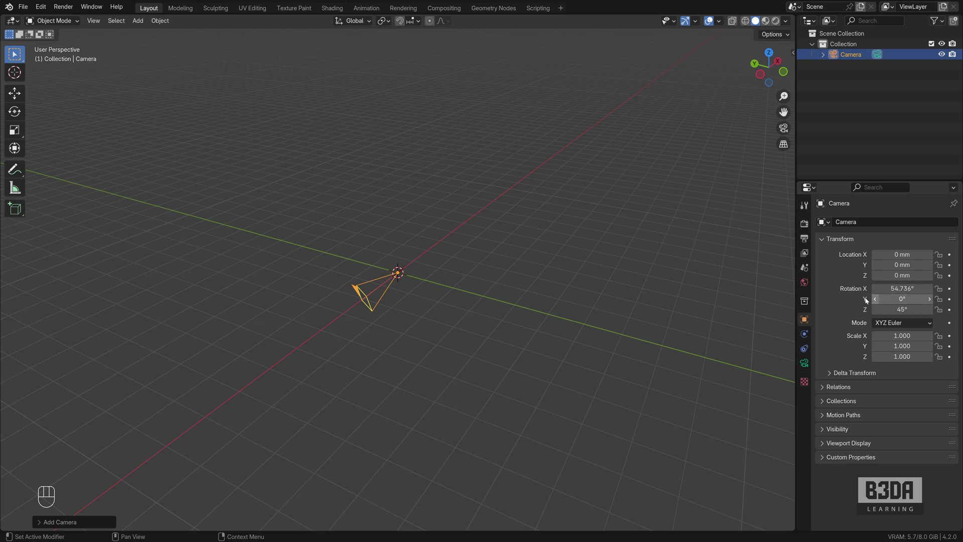
key(g)
key(z)
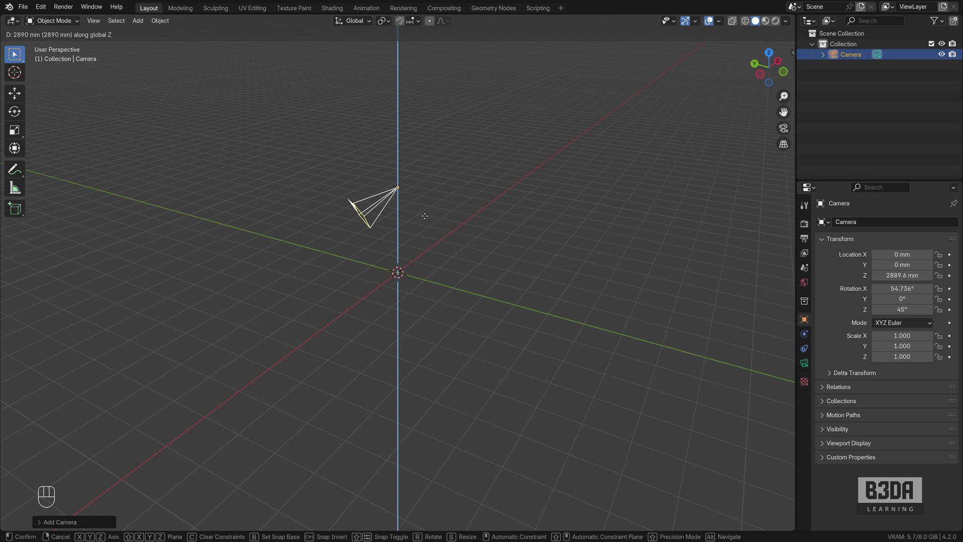
Place the camera at Z 5241.3 mm, Y -4027.3 mm and X 3883.6 mm
click(439, 136)
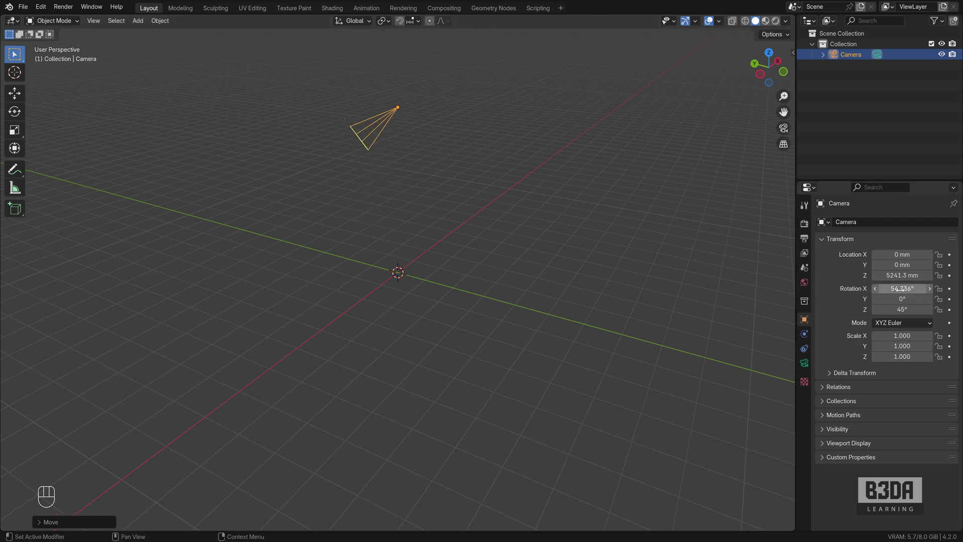
middle_drag(559, 261, 472, 298)
key(g)
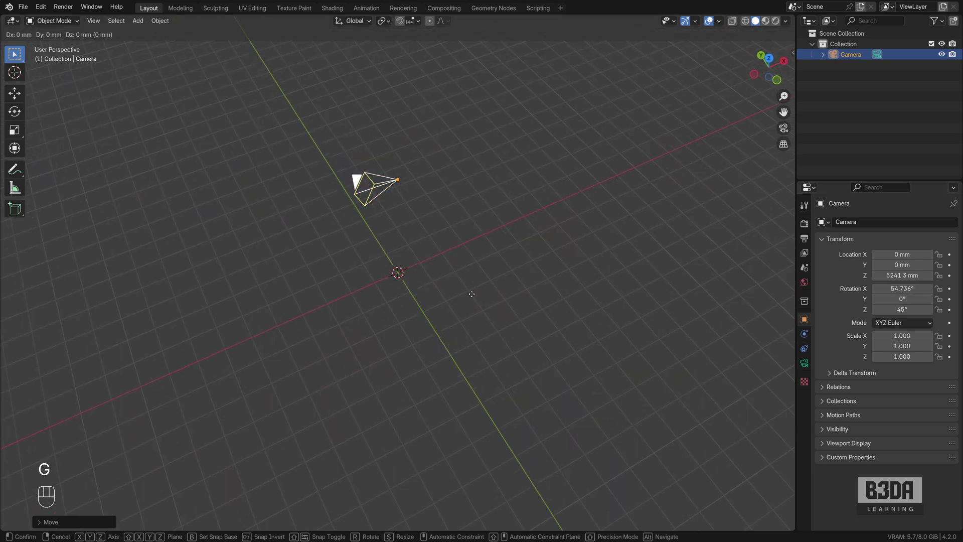
key(y)
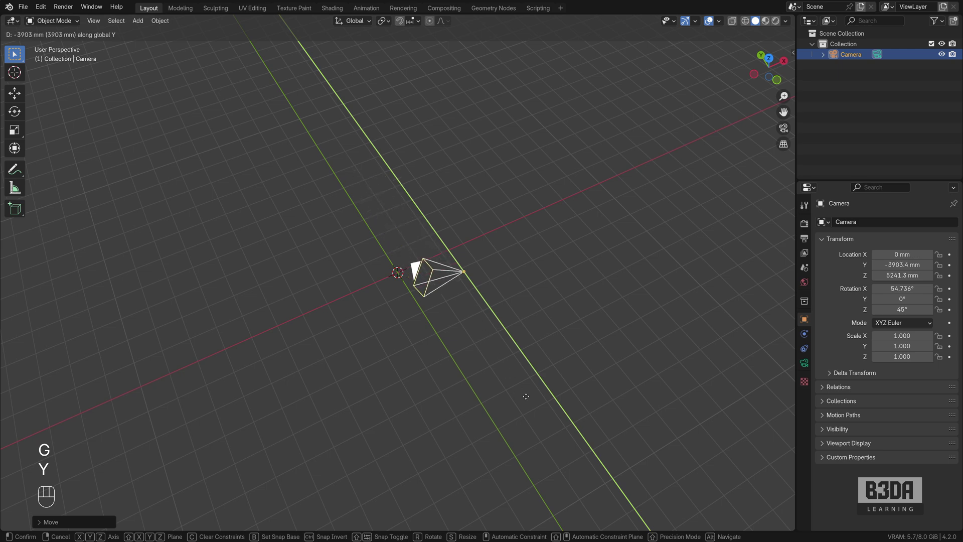
click(523, 354)
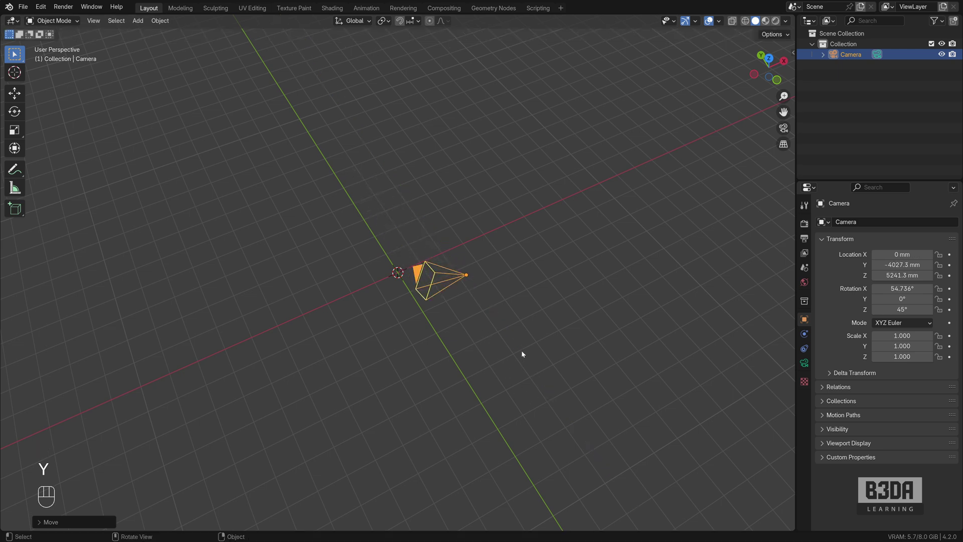
key(g)
key(x)
click(756, 328)
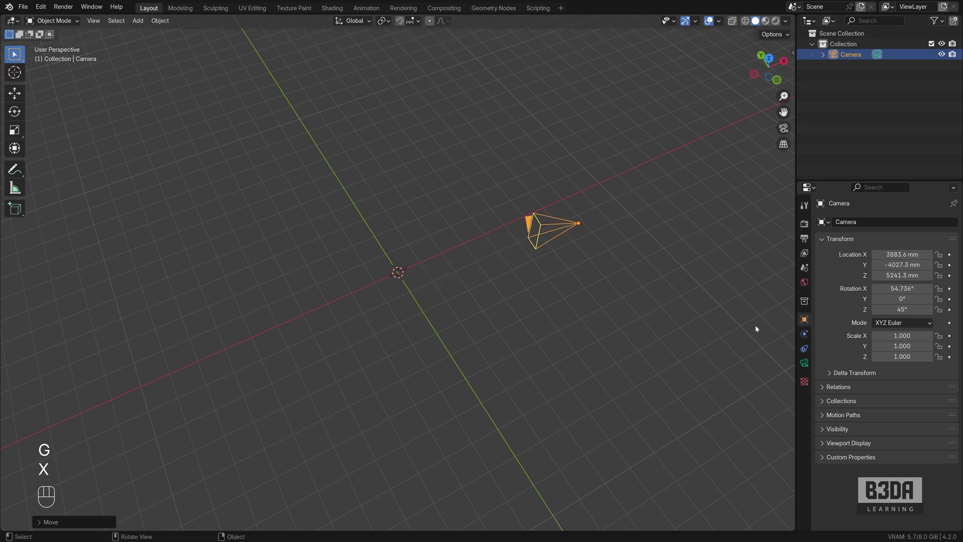
Set the camera's lens type to Orthographic and recentre the view on it
click(805, 363)
click(909, 254)
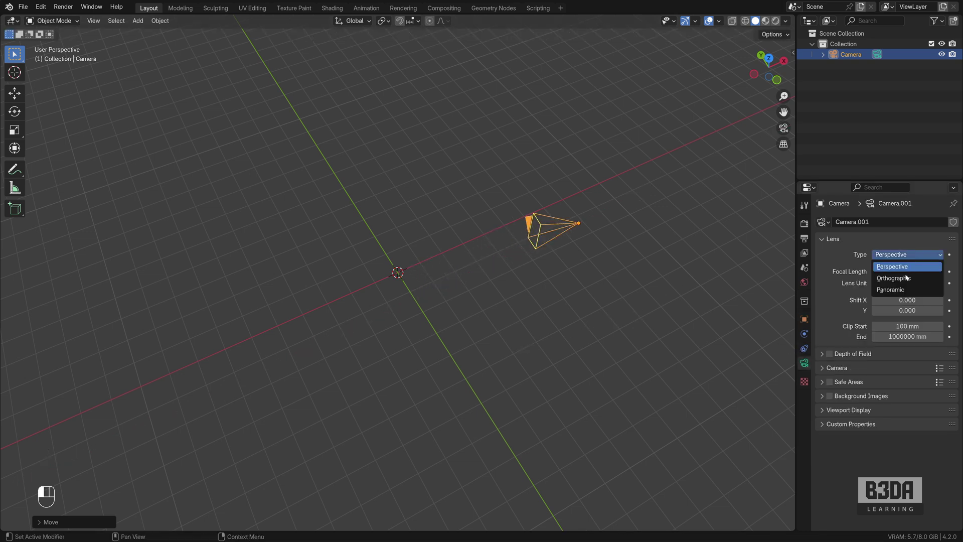
click(894, 278)
middle_drag(518, 299, 487, 330)
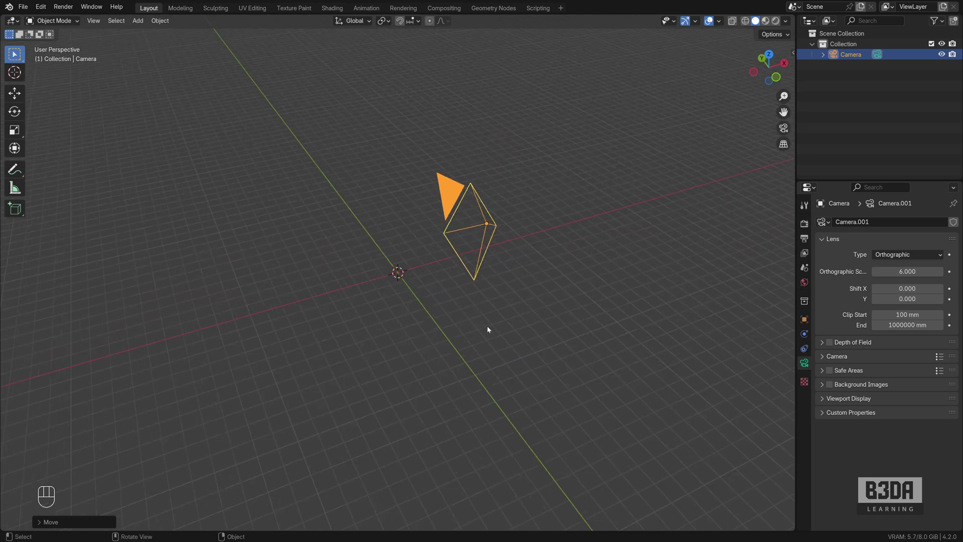
mouse_move(400, 318)
shift+middle_down()
mouse_move(422, 325)
mouse_move(408, 318)
shift+middle_up()
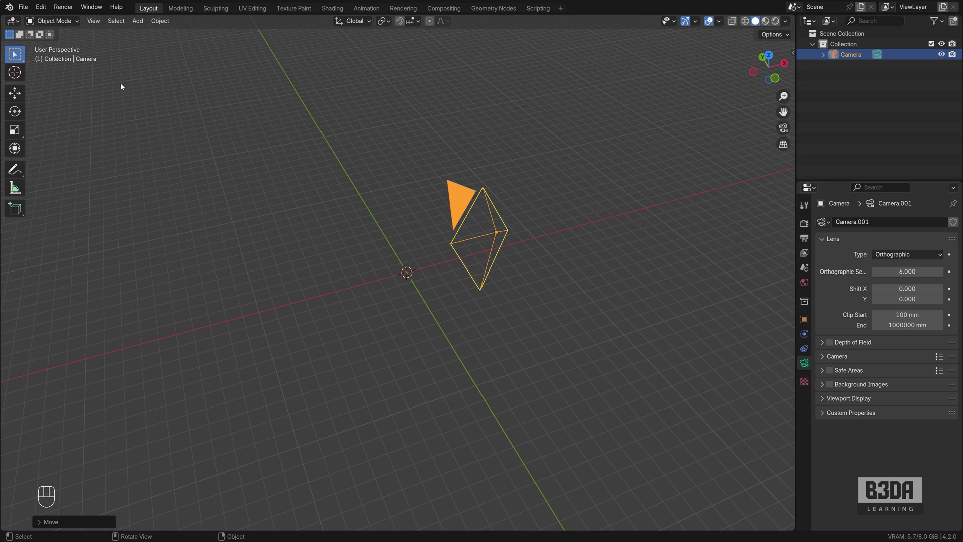
Save the scene as Furniture-Iso-mm.blend in the F:\YT-Production folder
click(23, 6)
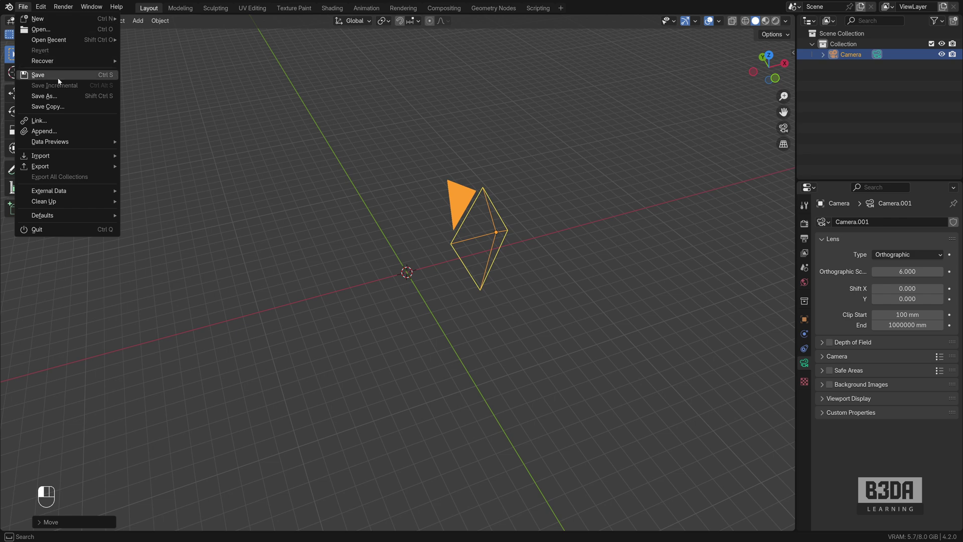
click(45, 96)
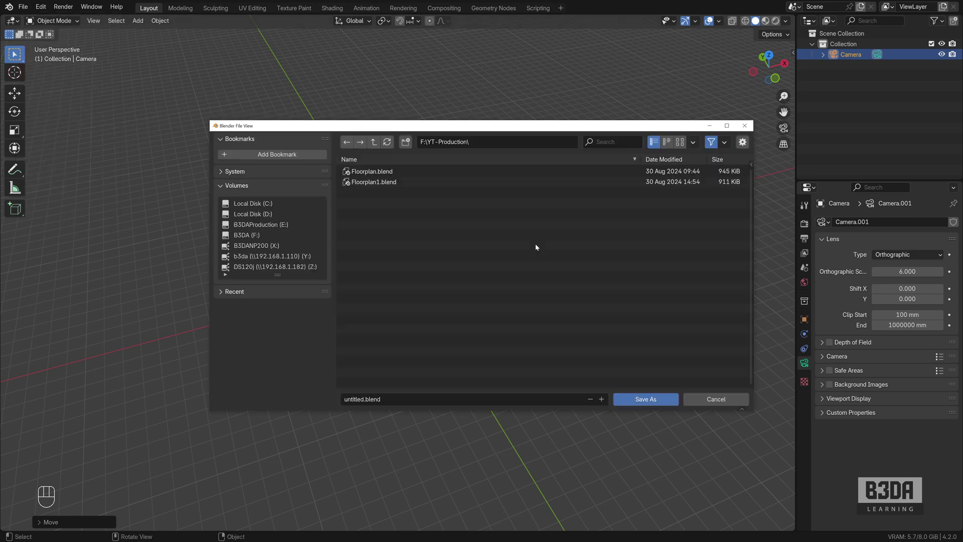
click(384, 398)
drag(365, 399, 344, 399)
text(Furjitu)
key(BackSpace)
key(BackSpace)
key(BackSpace)
key(BackSpace)
key(BackSpace)
text(rniture-1)
key(Left)
text(so-mm)
key(Return)
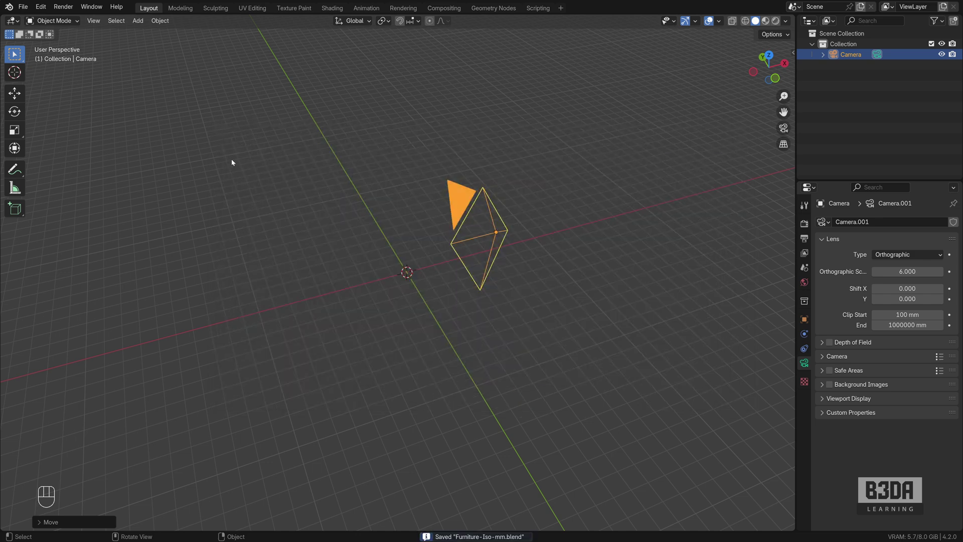
Start a new General scene
click(23, 7)
mouse_move(63, 21)
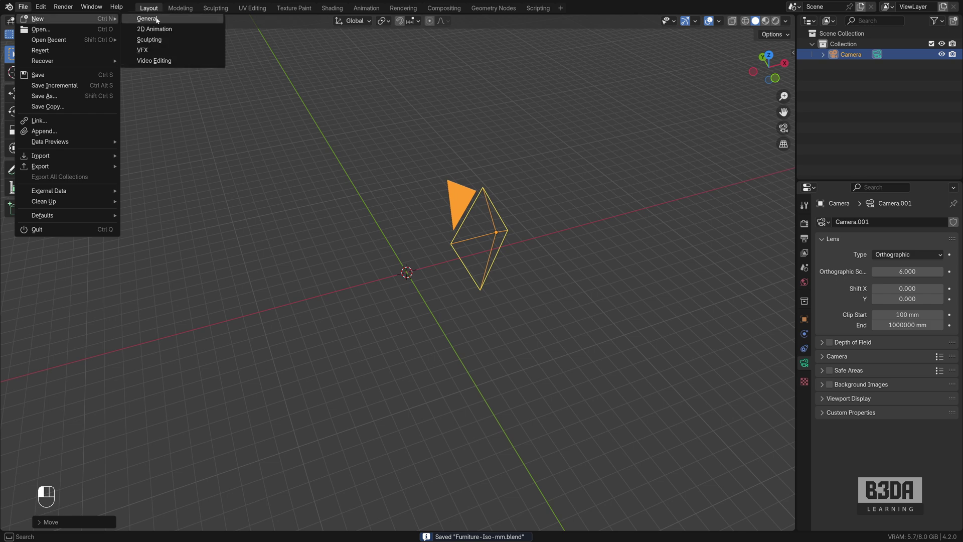
click(147, 19)
Open the custom template manager and add a new template entry
click(23, 7)
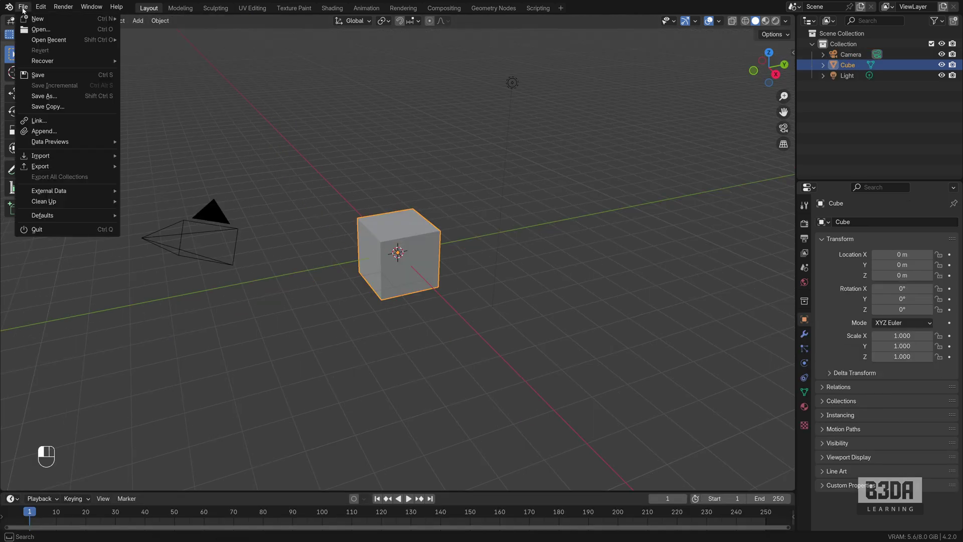
mouse_move(79, 215)
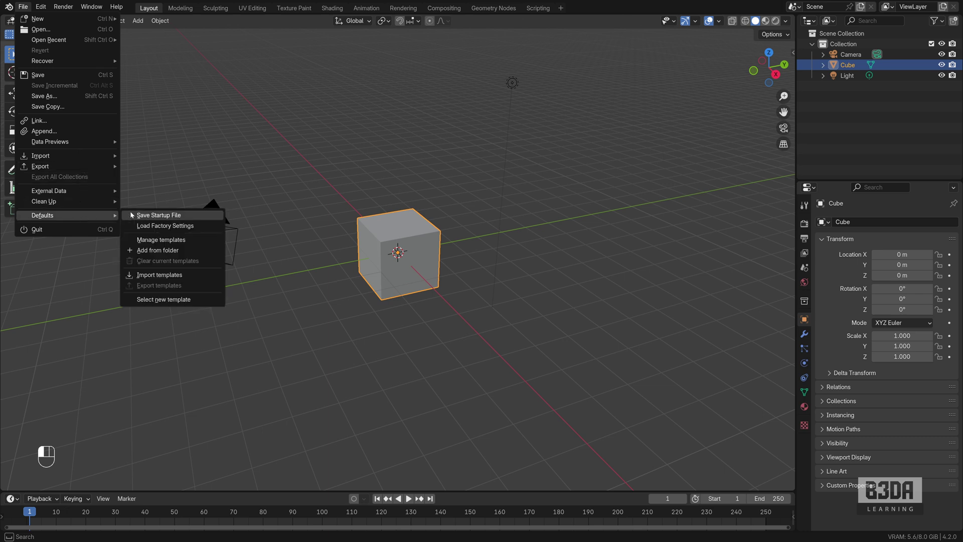
click(168, 243)
drag(206, 100, 477, 101)
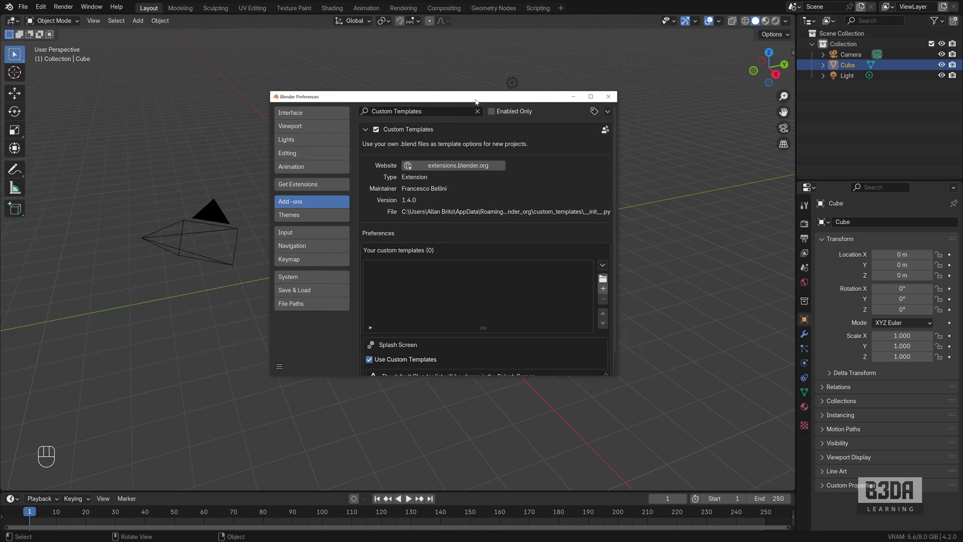
click(604, 289)
click(603, 290)
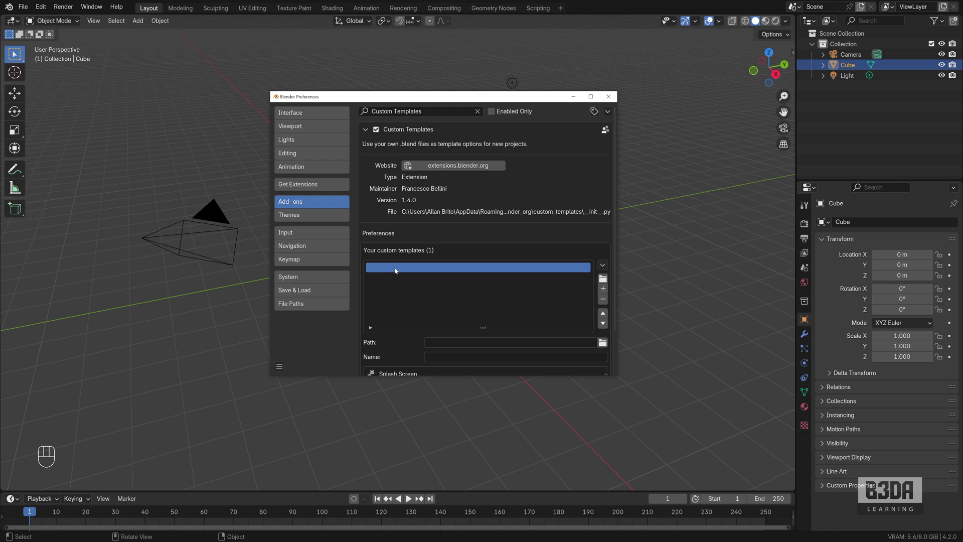
Name the template 'Furniture - Isometric - MM' and set its path to Furniture-Iso-mm.blend
click(472, 357)
text(Furn)
text(iture )
text(- 1)
text(sometric)
text( - MM)
key(Return)
click(605, 346)
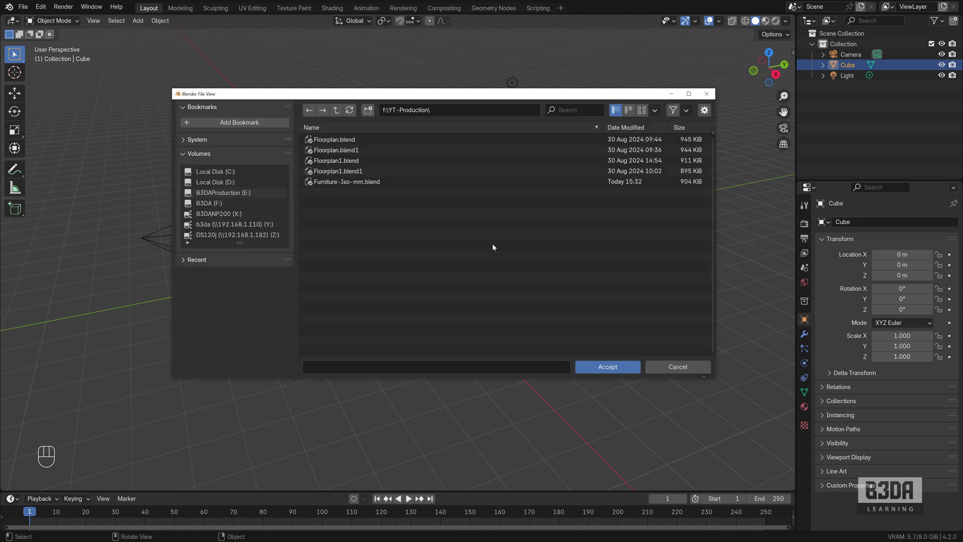
click(326, 181)
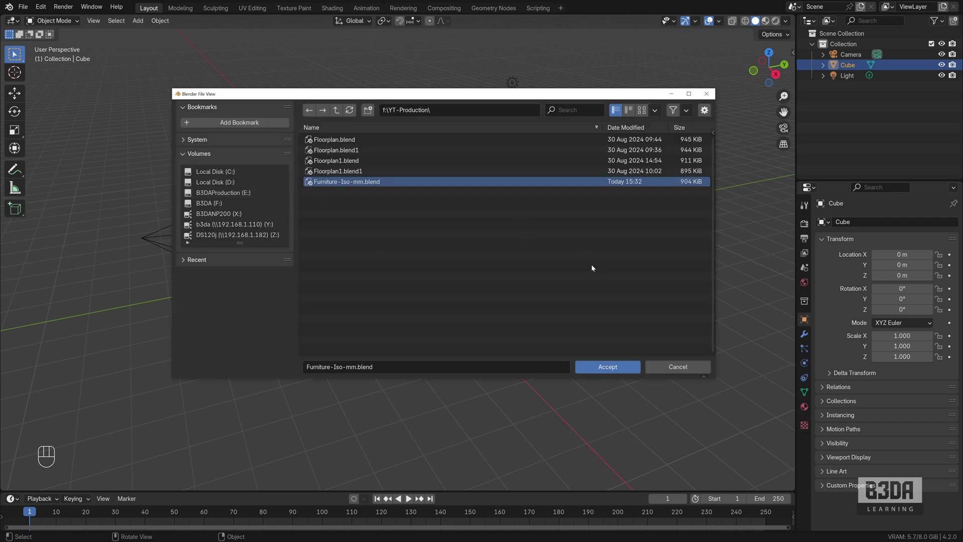
click(607, 367)
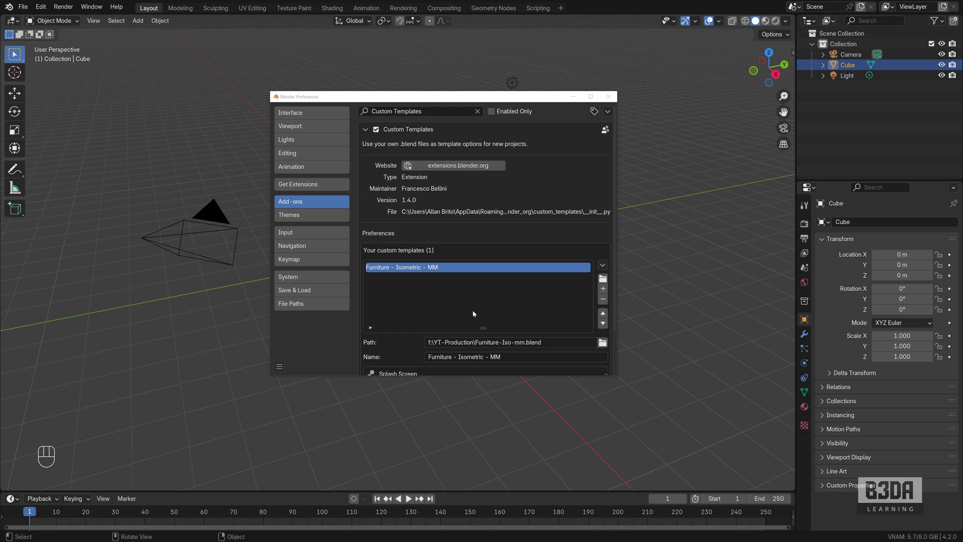
scroll(473, 314, down, 3)
scroll(471, 311, up, 3)
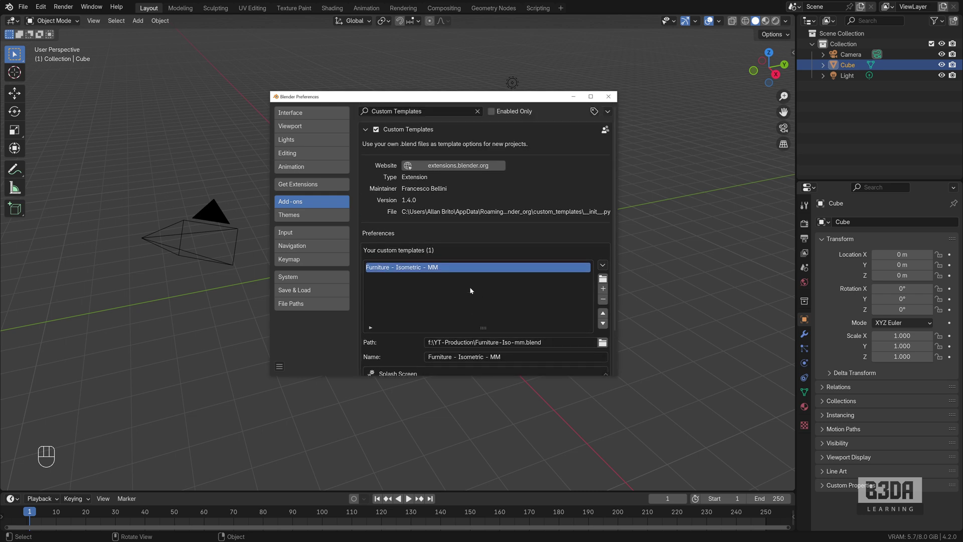
Close Preferences and create a new file from the Furniture - Isometric - MM template
click(609, 96)
click(23, 7)
mouse_move(31, 20)
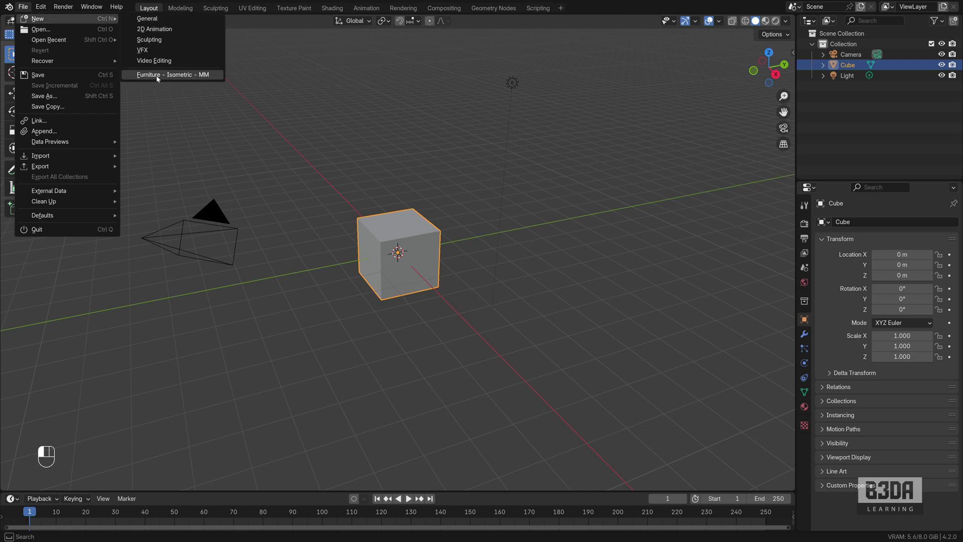
click(165, 75)
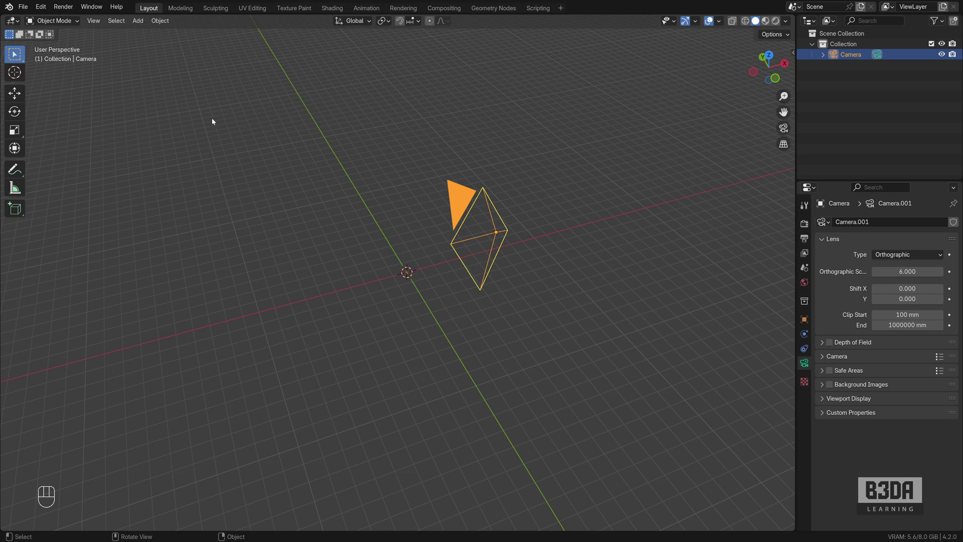
Show the File > Defaults options, including Manage templates and Load Factory Settings
click(23, 6)
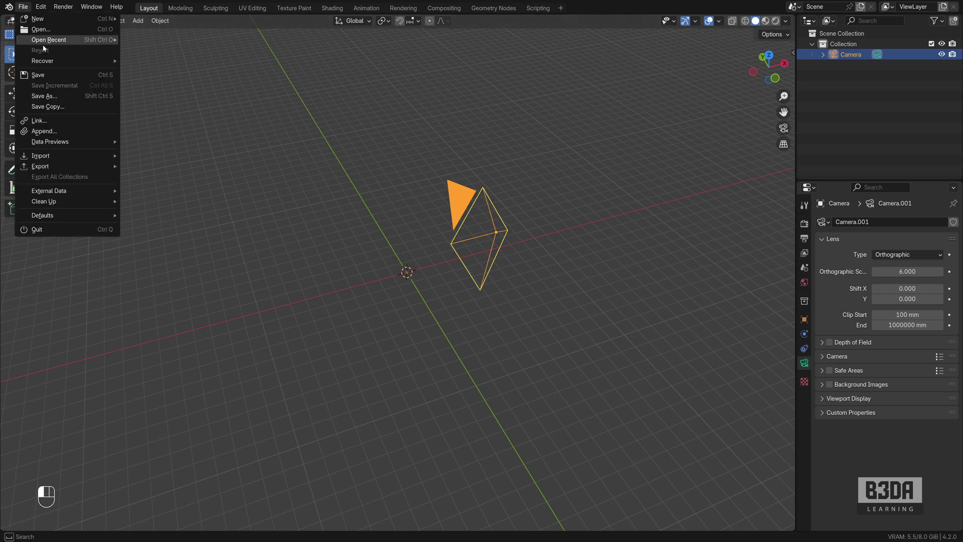
mouse_move(80, 214)
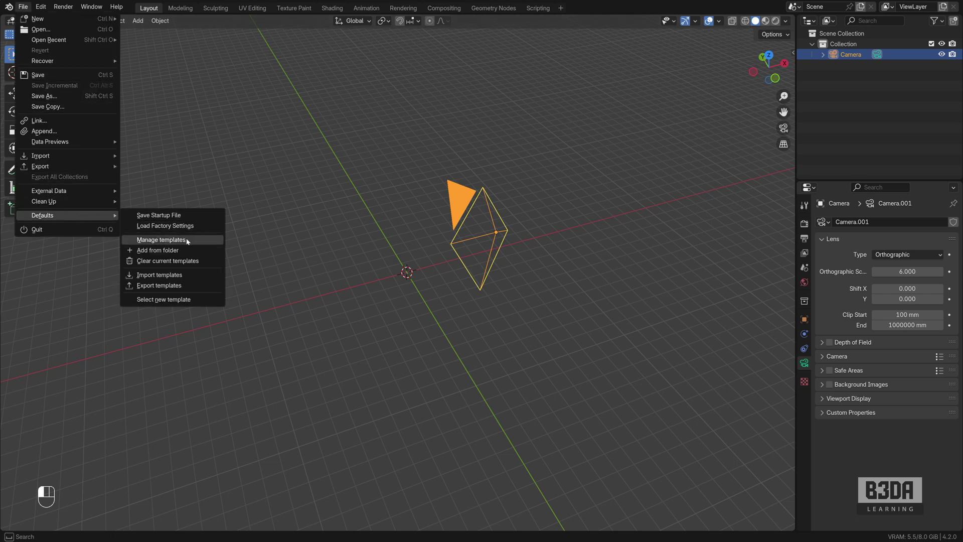